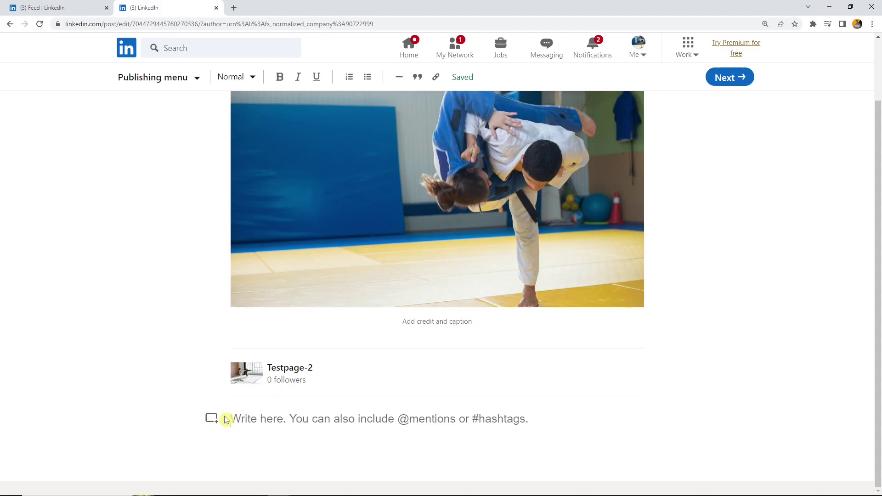
- Write "This is a text." in the article body and try bold and italic on the word "This", then remove both styles
text(This is a text.)
double_click(233, 421)
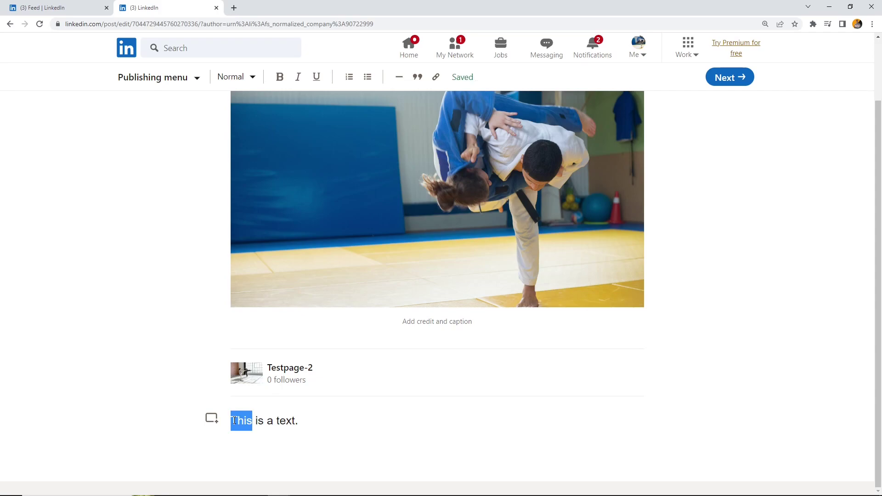
drag(256, 421, 226, 426)
click(253, 421)
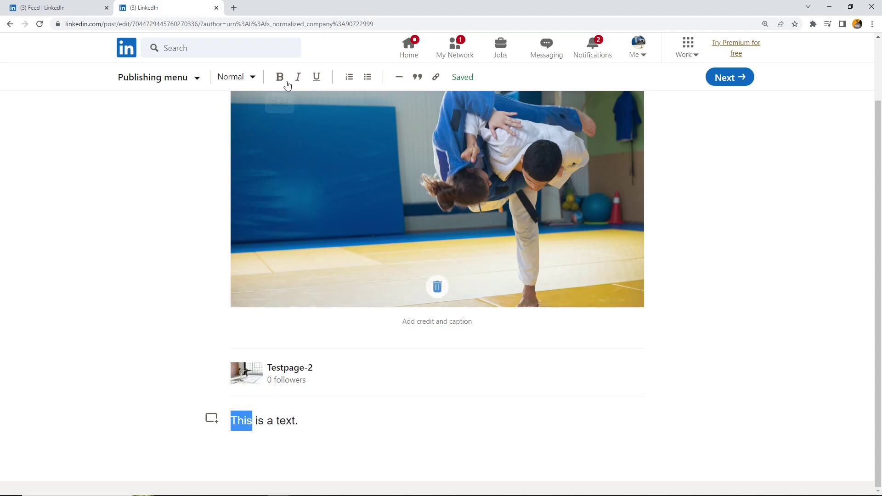
click(280, 77)
click(298, 78)
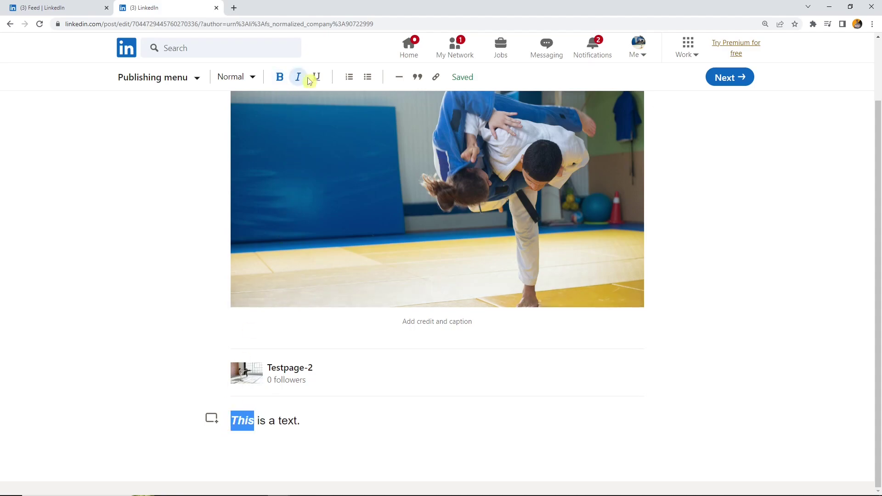
click(299, 77)
click(281, 77)
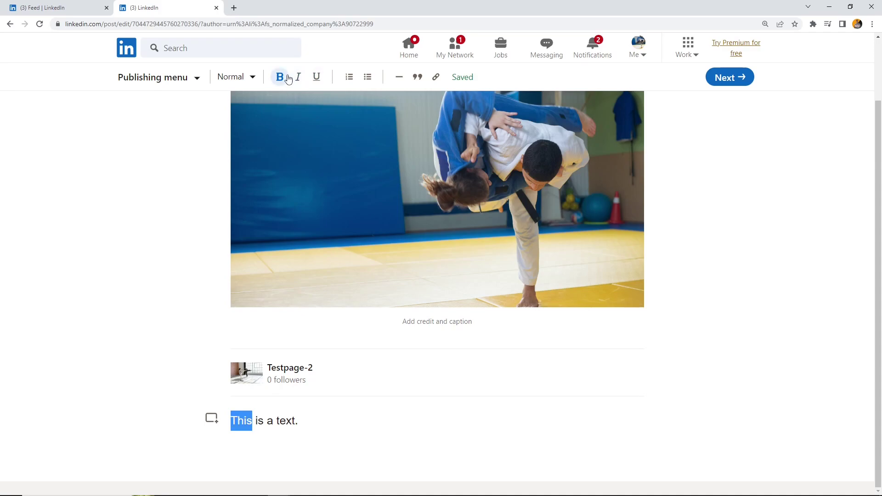
- Add a numbered list below the sentence with the items "one" and "two"
click(349, 417)
key(Return)
click(349, 79)
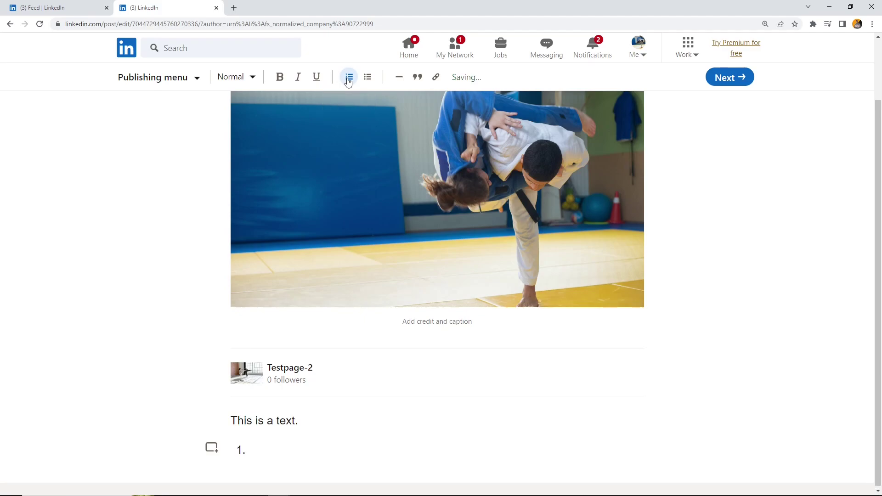
text(one)
key(Return)
text(two)
key(Return)
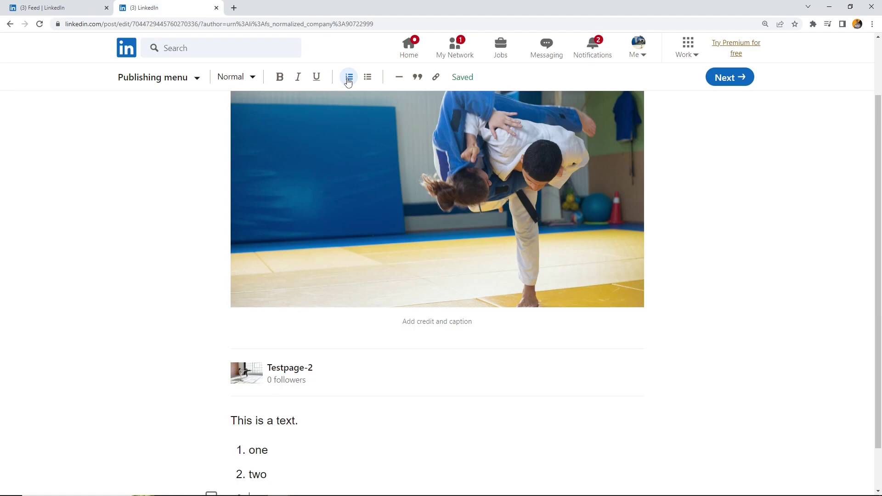
- Add a bulleted item "to-dos" below the numbered list
scroll(380, 234, down, 1)
click(368, 77)
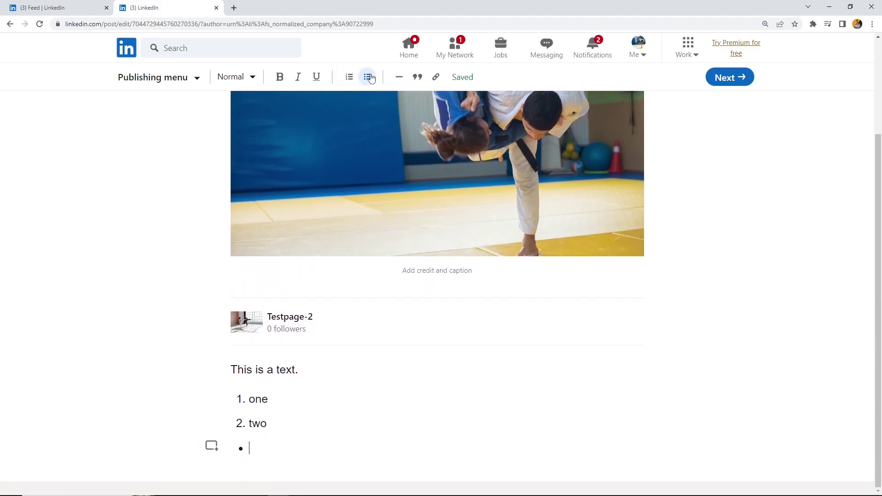
text(to-dos)
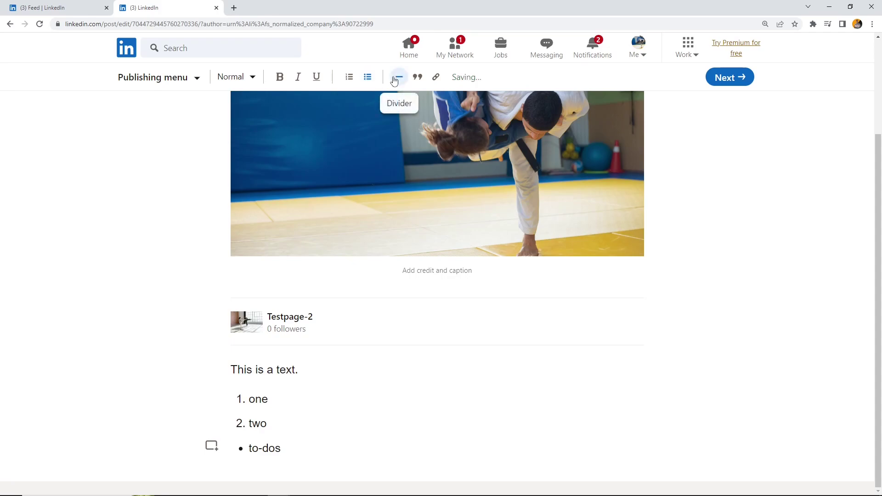
- End the bulleted list and insert a divider below it
key(Return)
key(Return)
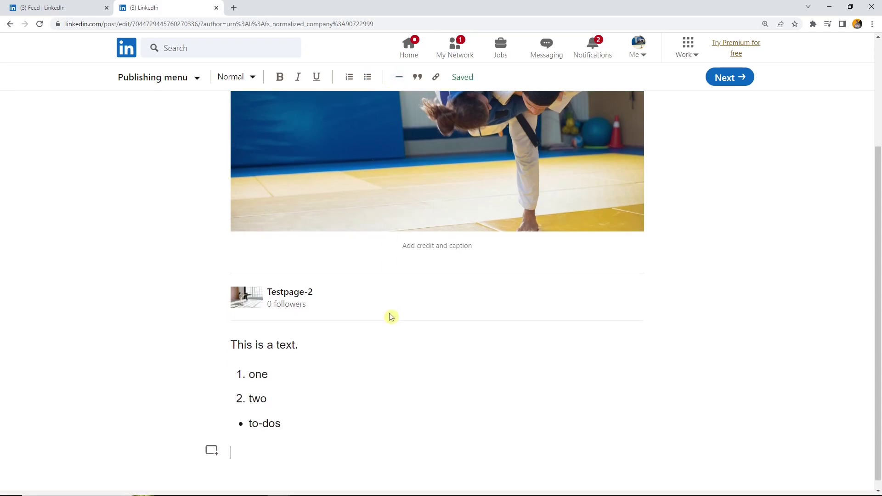
click(399, 77)
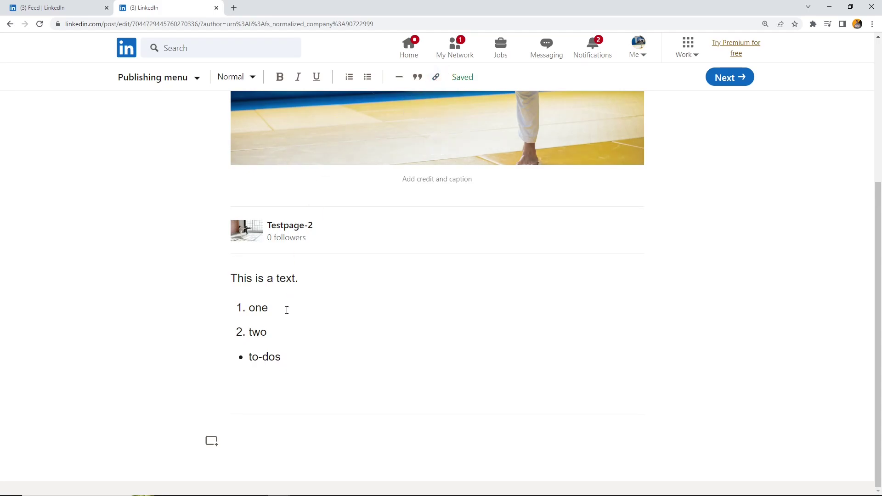
- Replace all the body text above the divider with "tip 1"
key(ctrl+a)
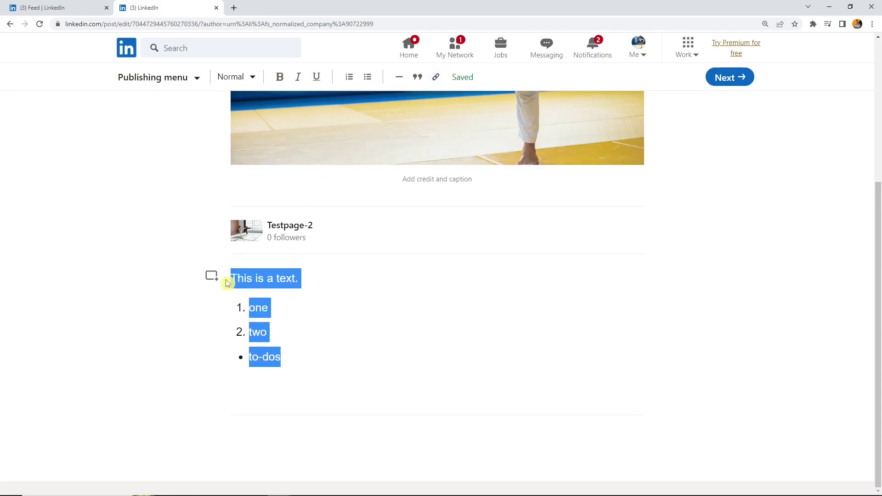
key(BackSpace)
text(tip 1)
- Write "tip 2" on the line below the divider
click(268, 436)
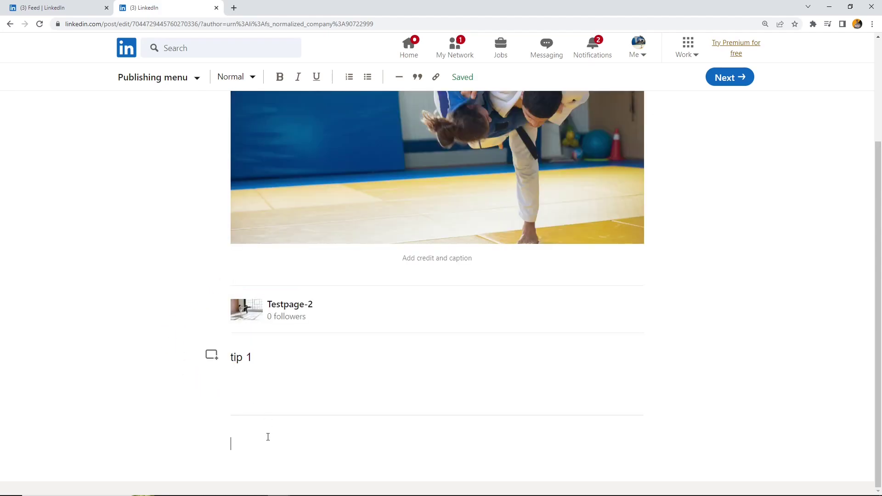
text(ti 2)
key(BackSpace)
key(BackSpace)
text(p2)
key(BackSpace)
text(2)
- Insert another divider below "tip 2" and add "tip 3" under it as a quote
click(399, 78)
text(tip 3)
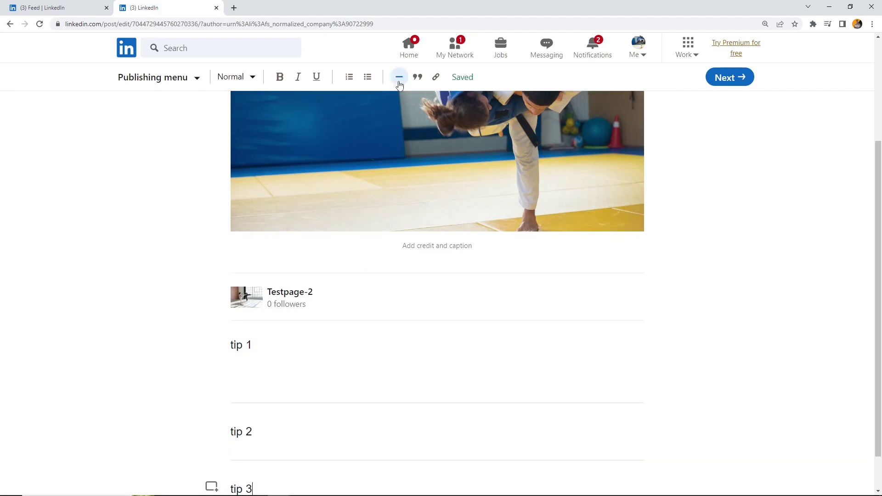
scroll(420, 194, down, 1)
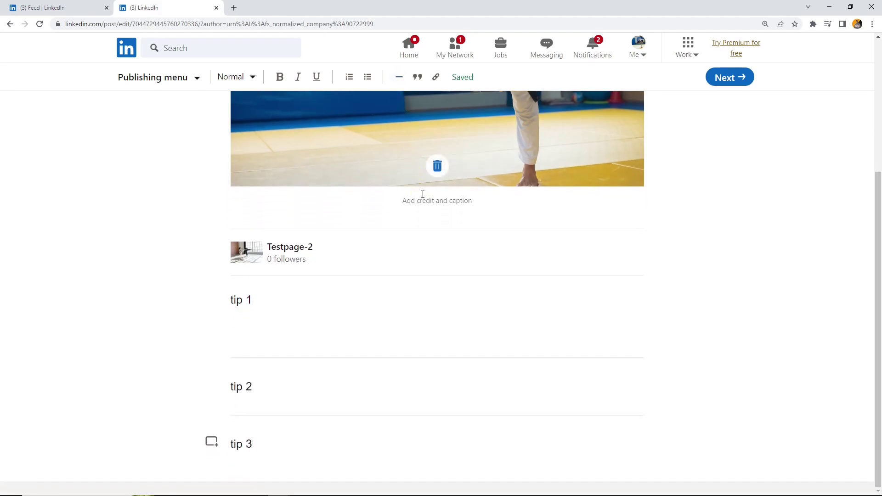
click(418, 78)
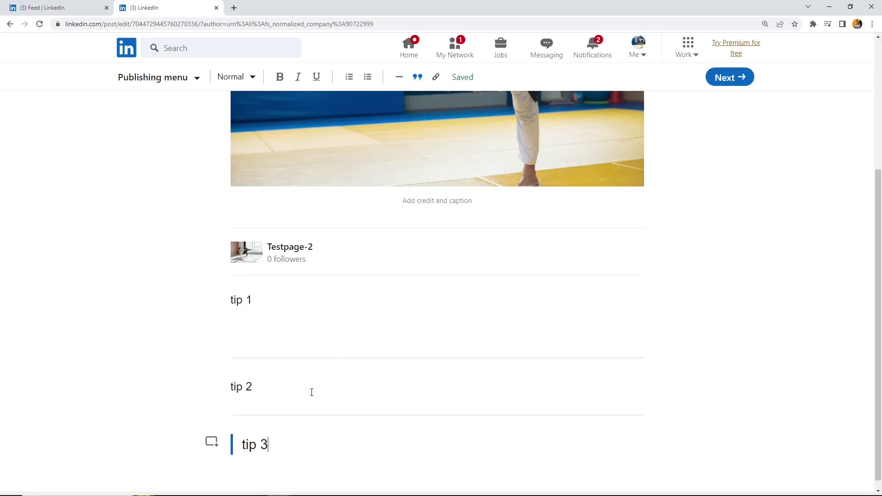
scroll(229, 427, down, 1)
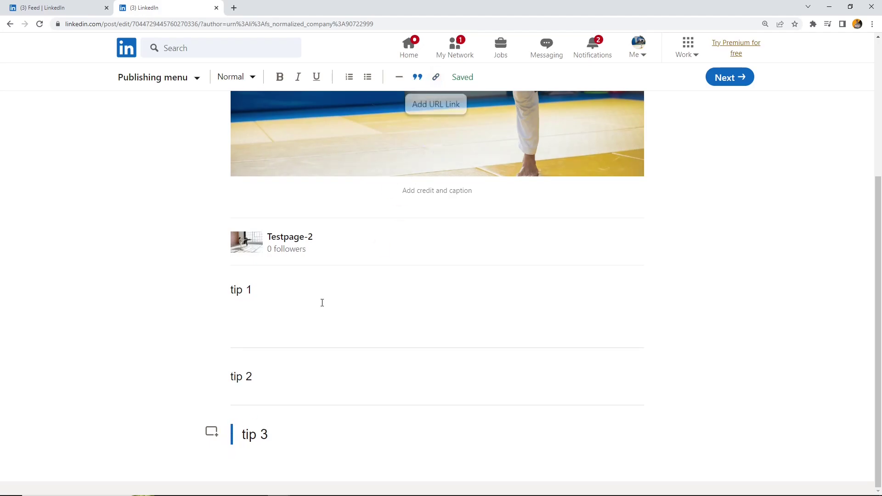
scroll(321, 299, up, 5)
scroll(305, 351, down, 4)
drag(244, 308, 229, 312)
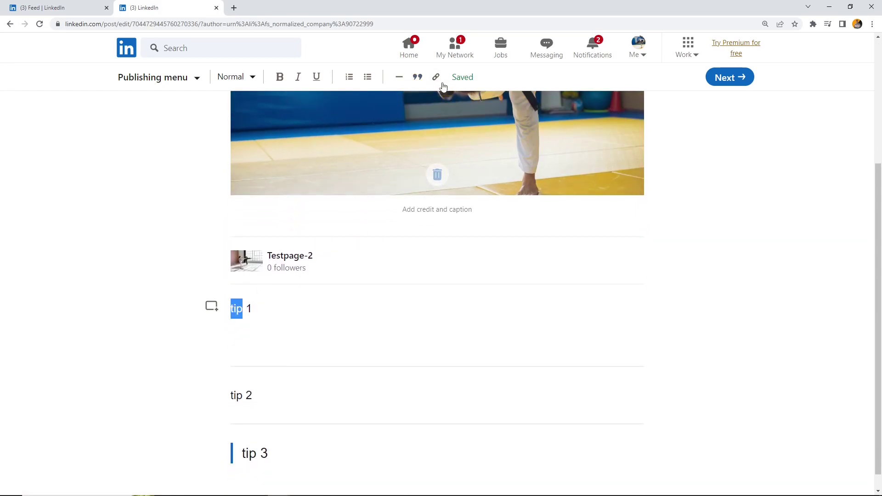
click(436, 77)
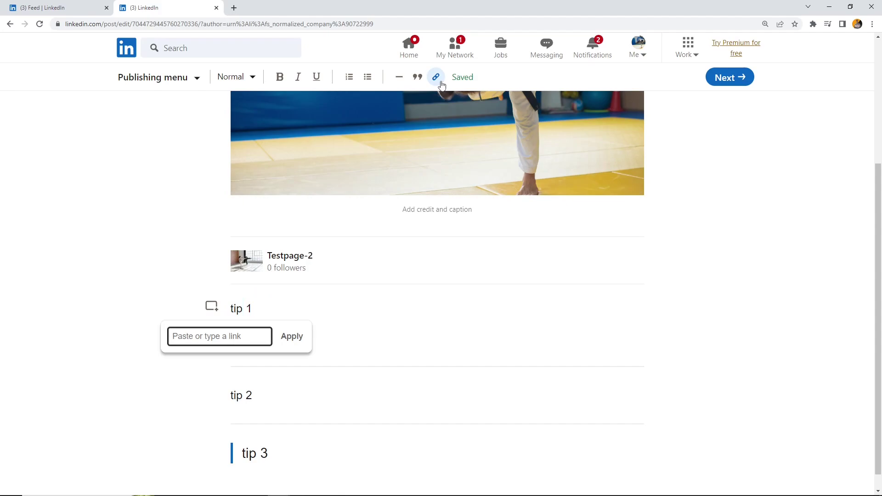
text(www.test.com)
key(Return)
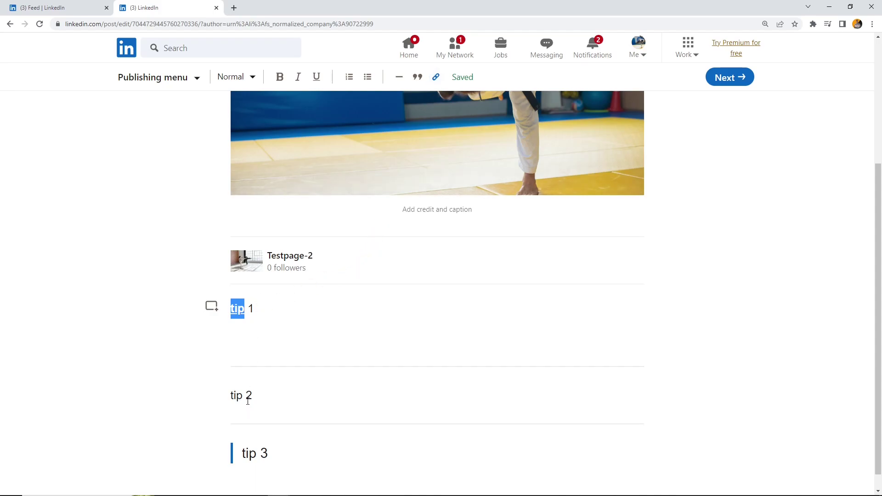
double_click(236, 395)
click(226, 79)
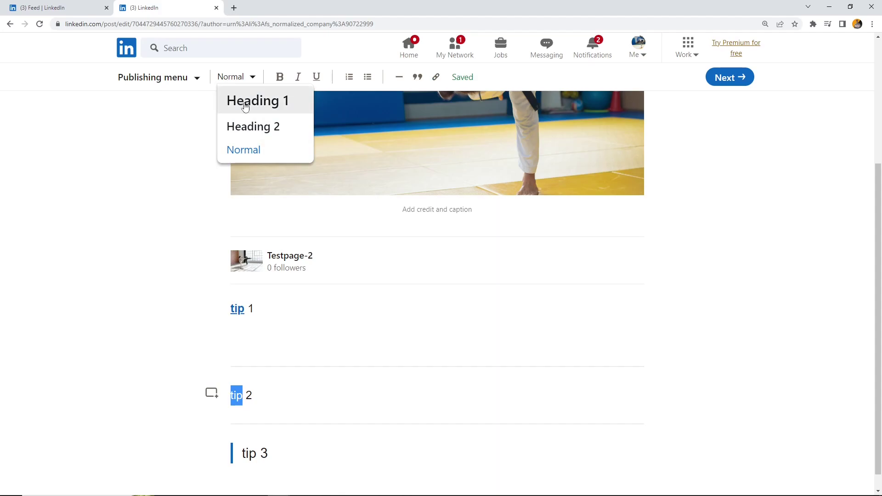
scroll(382, 313, up, 4)
click(383, 313)
click(342, 125)
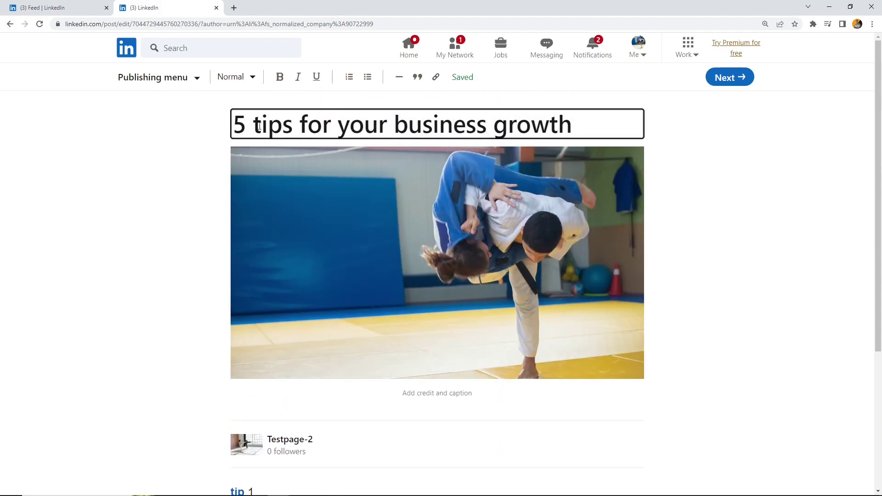
- Replace "tip 1" with the line "1 first step" and add "1.1" on a new line below it
scroll(309, 364, down, 2)
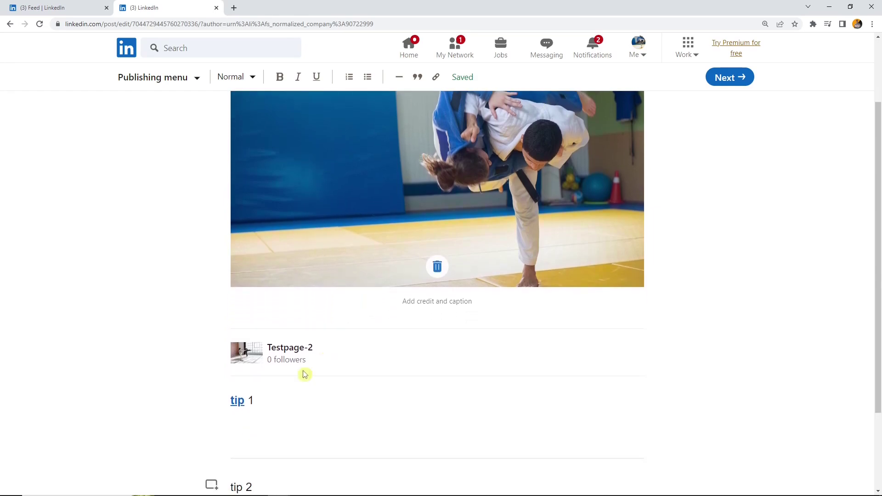
drag(272, 400, 179, 410)
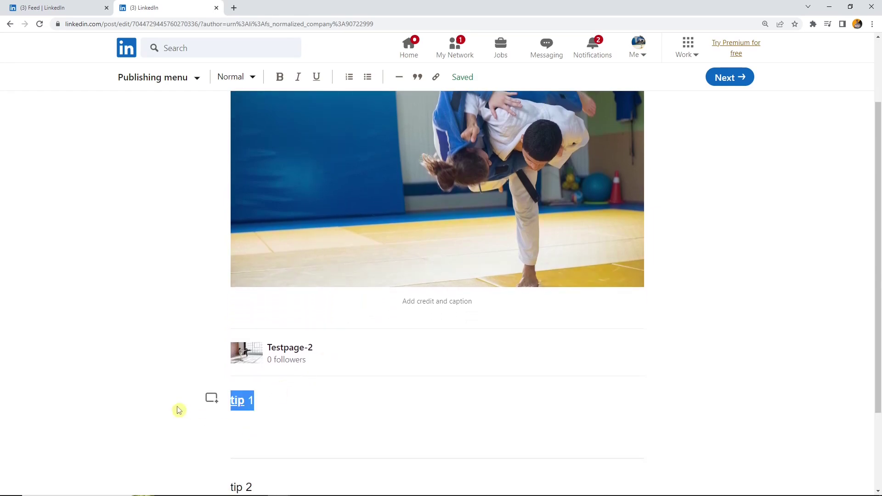
text(first step)
key(Return)
text(1.1)
key(Home)
text(1)
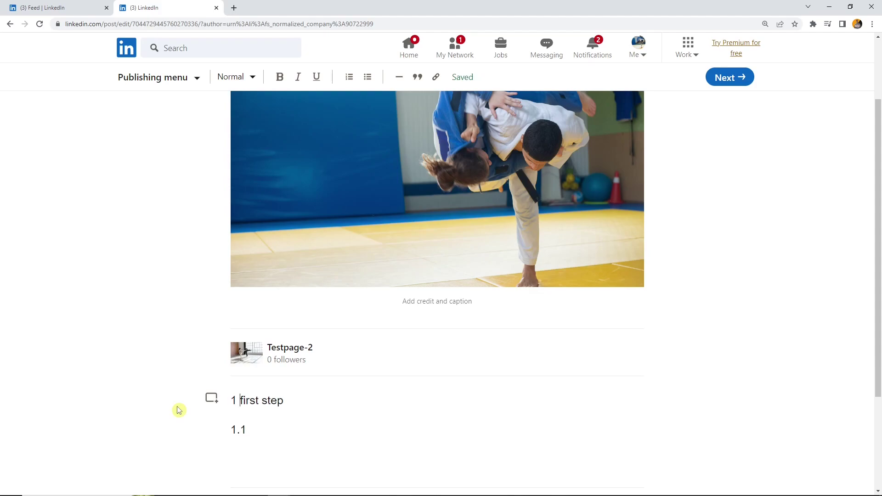
- Format the "1 first step" line as Heading 1 and the "1.1" line as Heading 2
drag(284, 400, 226, 405)
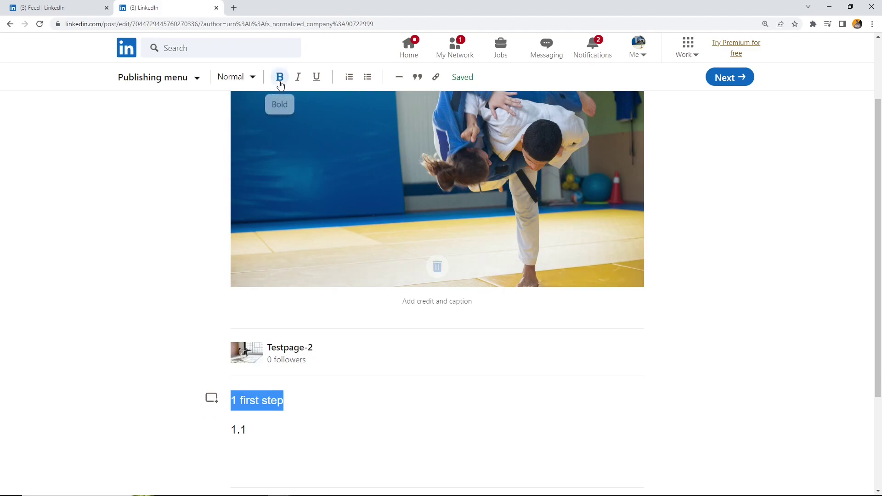
click(237, 77)
click(231, 106)
drag(246, 443, 225, 449)
click(244, 76)
click(244, 77)
click(252, 130)
- Complete the 1.1 heading as "1.1 how to deal with ..." and start a new line below it
scroll(346, 277, down, 3)
click(287, 296)
text(how to daeal)
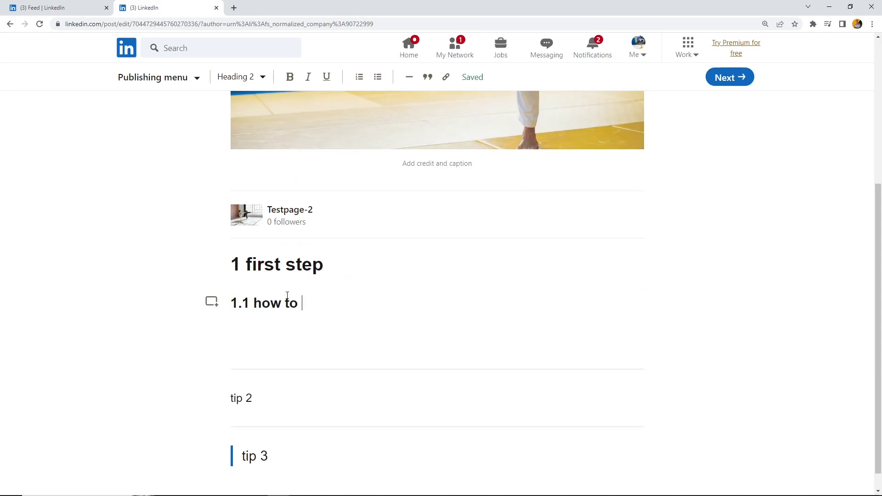
key(BackSpace)
key(BackSpace)
key(BackSpace)
key(BackSpace)
text(eal with ...)
key(Return)
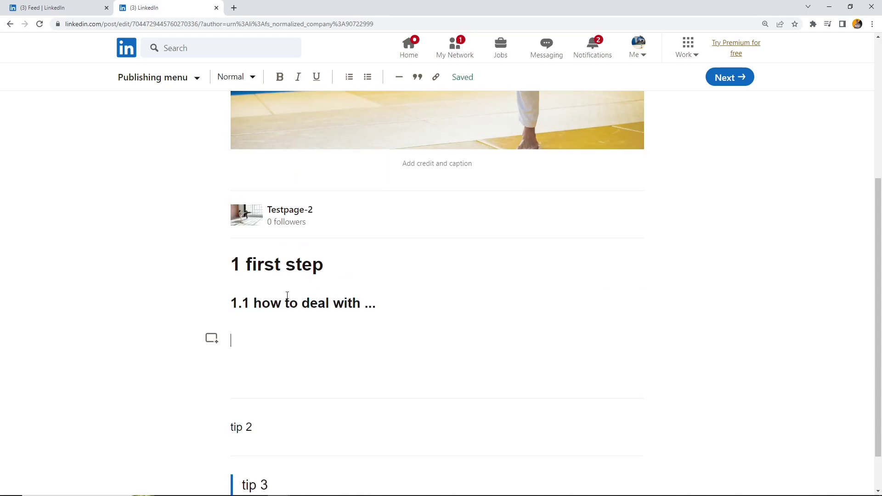
- Add the placeholder paragraph "nnbn" in Normal style under the 1.1 heading
click(252, 78)
click(252, 150)
text(nnbn)
- Write "1.2 how to...." below the placeholder paragraph and format it as Heading 2
key(Return)
text(1)
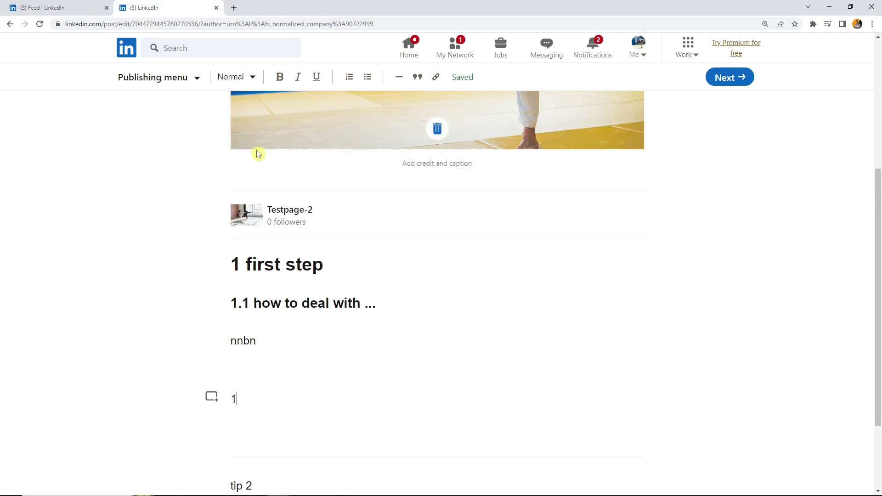
text(.2 how  to....)
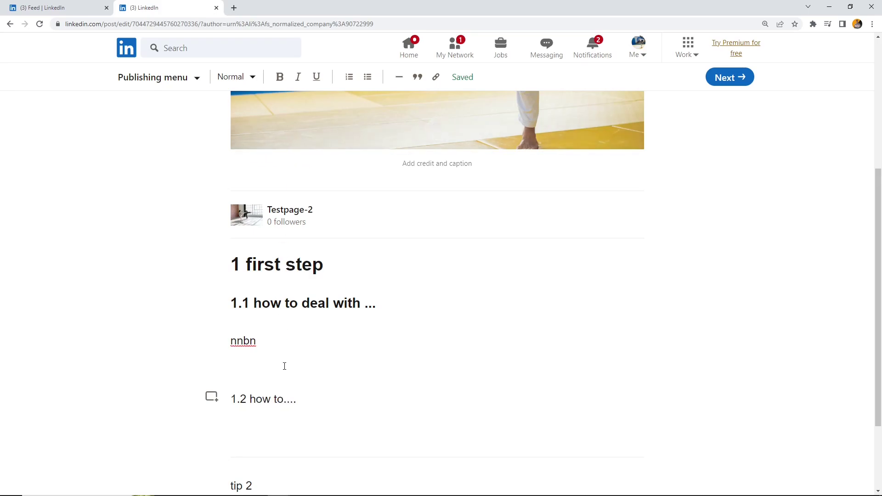
drag(296, 399, 222, 398)
click(236, 77)
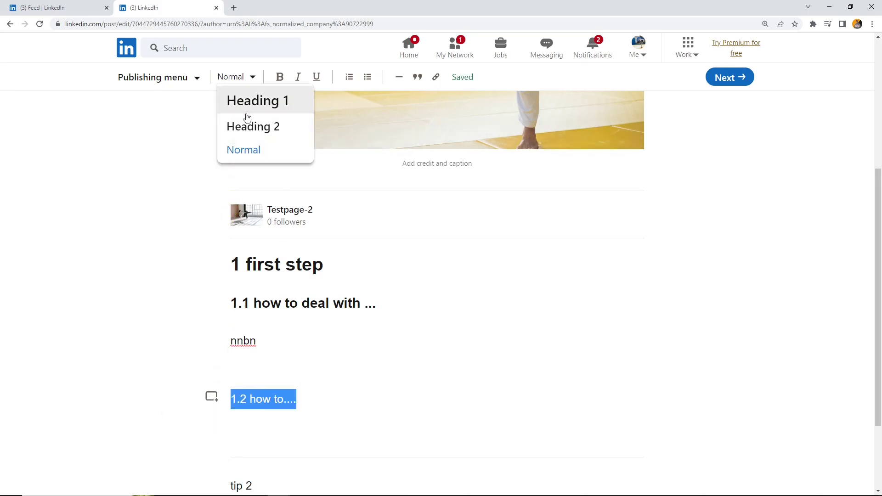
click(274, 126)
click(304, 378)
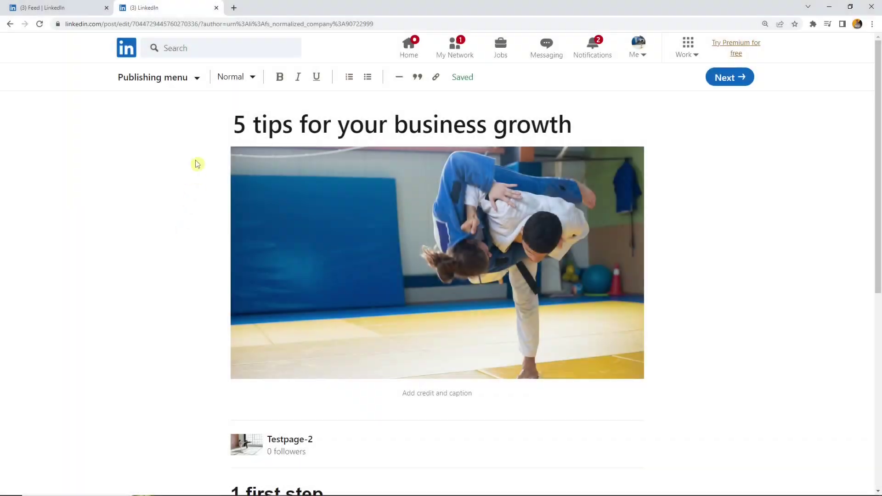
- Check the page's draft and published article lists, and return to the article editor
click(197, 86)
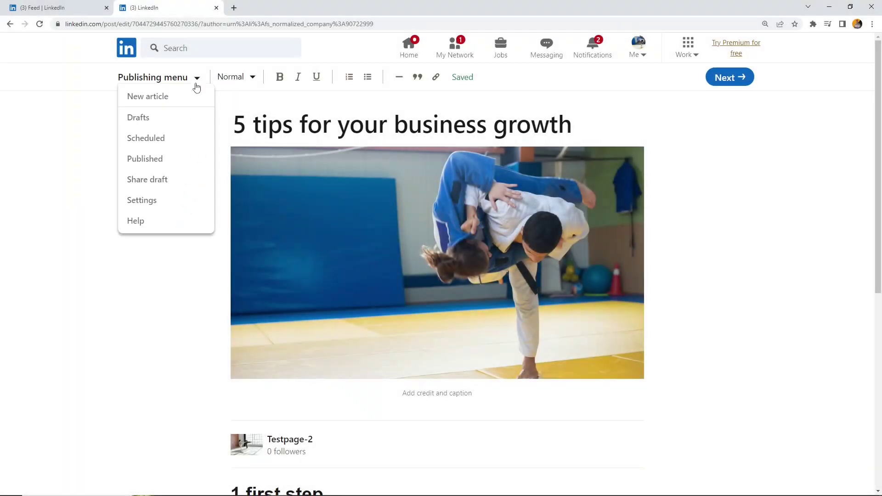
click(170, 119)
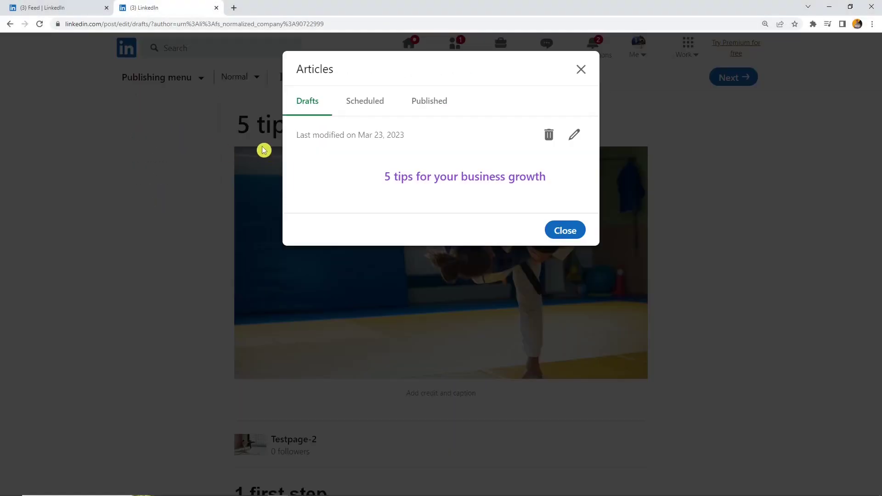
click(429, 109)
click(317, 108)
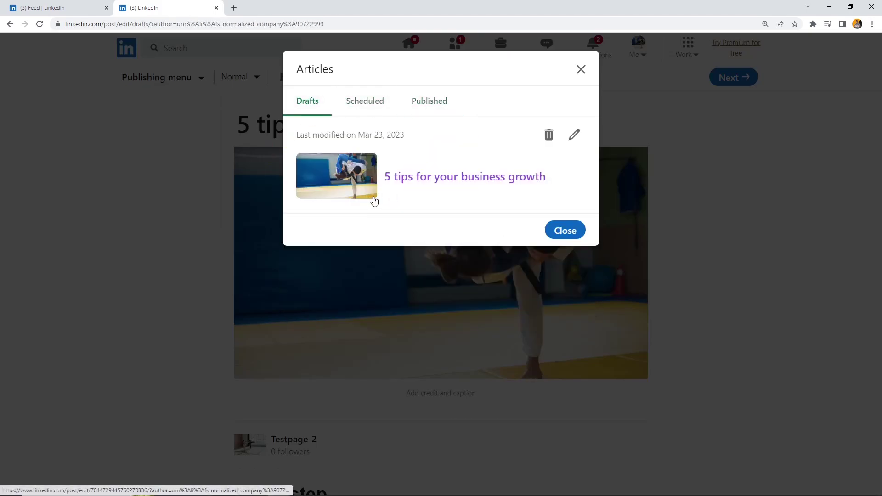
click(582, 70)
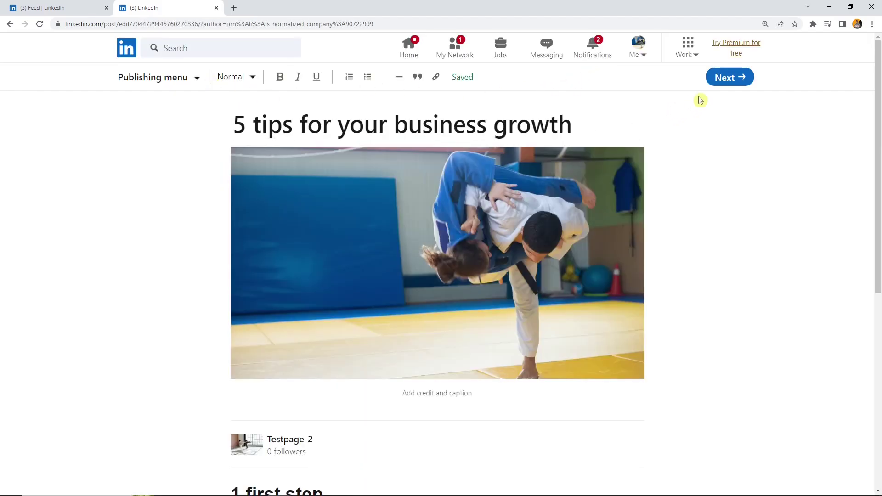
- Open the article's share dialog, check the post scheduling options, and return to the share dialog without scheduling
click(727, 82)
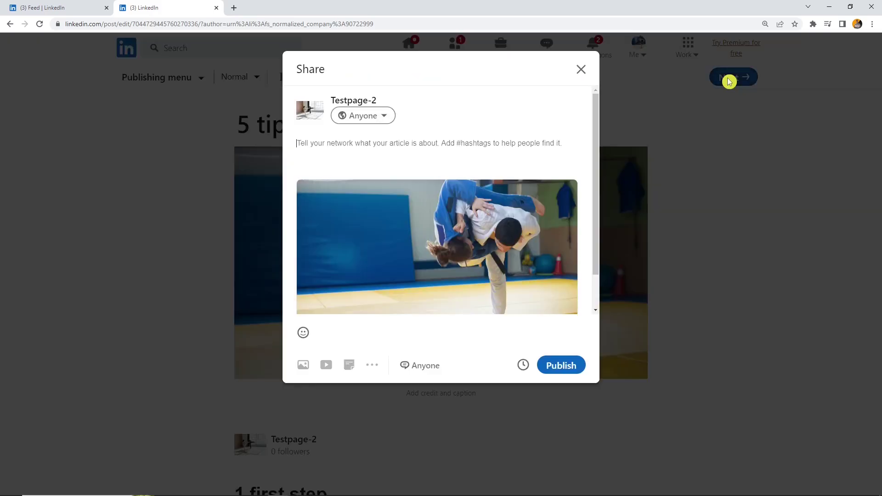
scroll(537, 194, down, 1)
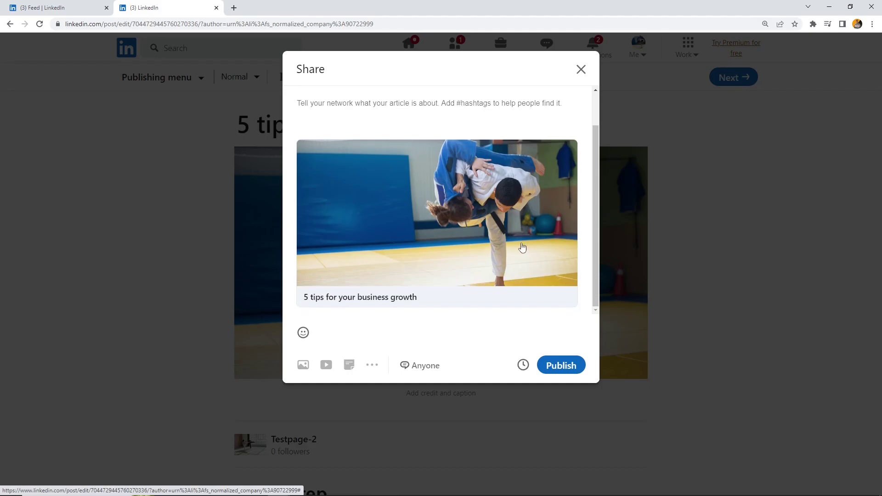
click(523, 367)
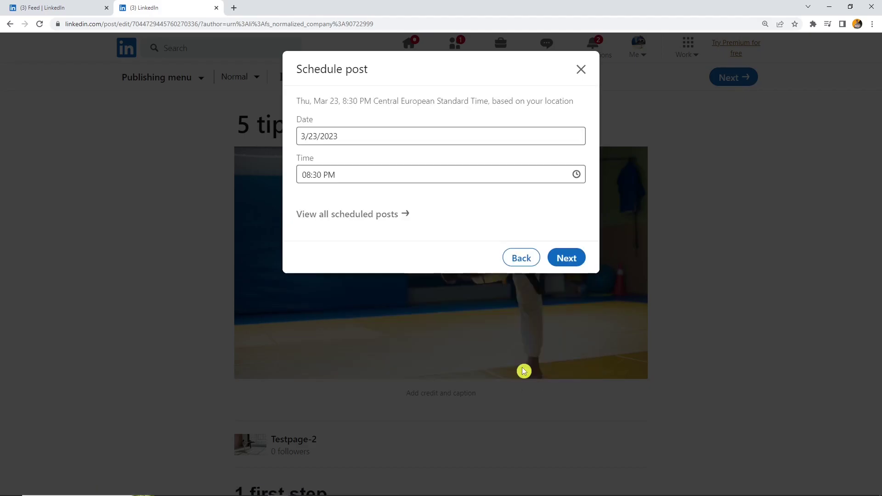
click(520, 257)
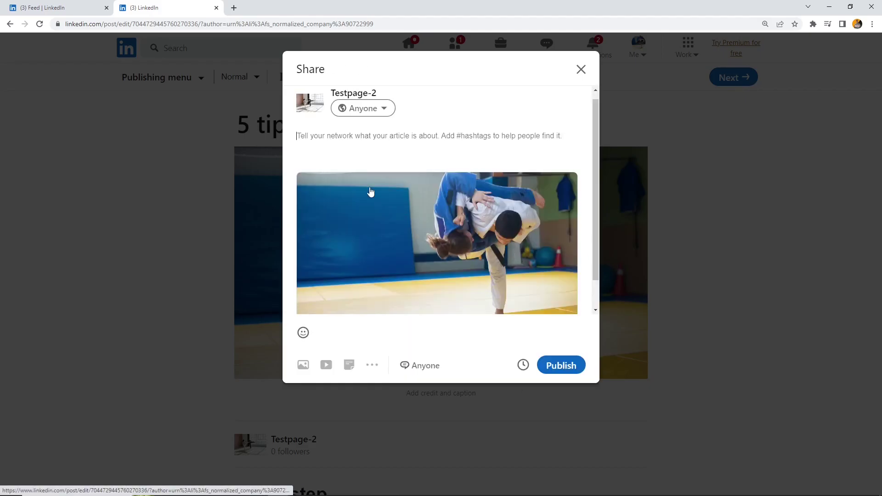
- Write the share text "Hey guys," followed on a new line by "I just finished my article about 5 business tips."
text(Hey guys)
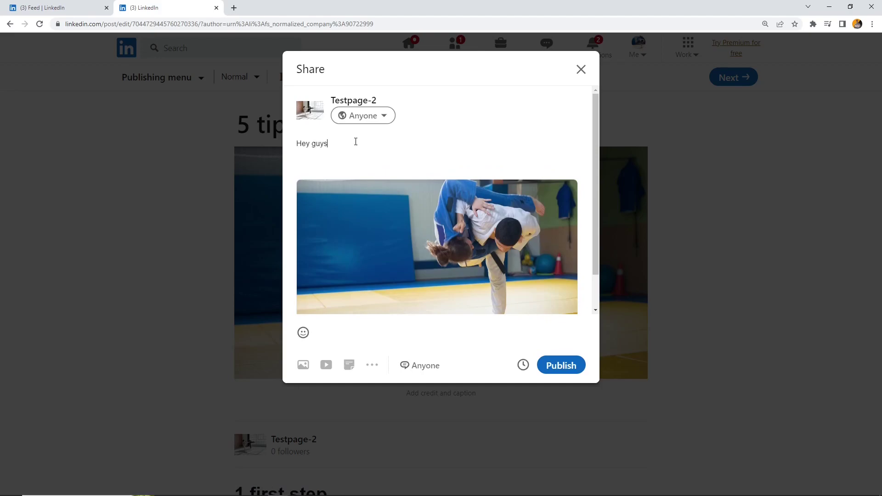
text(,)
key(Return)
text(I just finished my a)
text(rticle about)
text( judo)
key(BackSpace)
key(BackSpace)
key(BackSpace)
key(BackSpace)
key(BackSpace)
text(5 business tips )
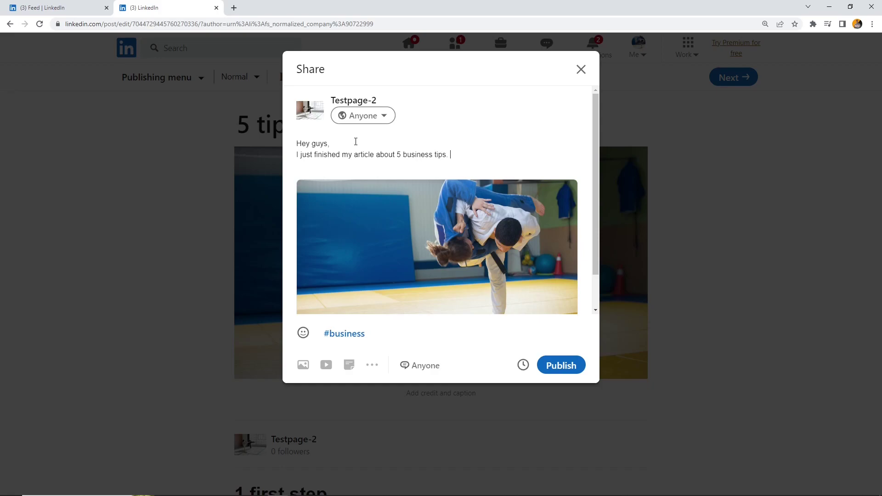
- Finish the share text with "Feel free to read it :)", publish the article and dismiss the confirmation
text( DFeel free to read it :))
click(547, 366)
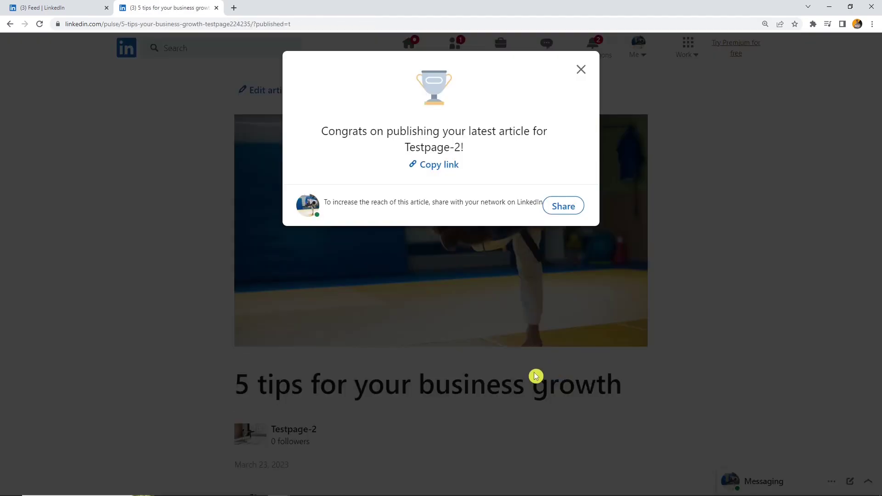
click(581, 70)
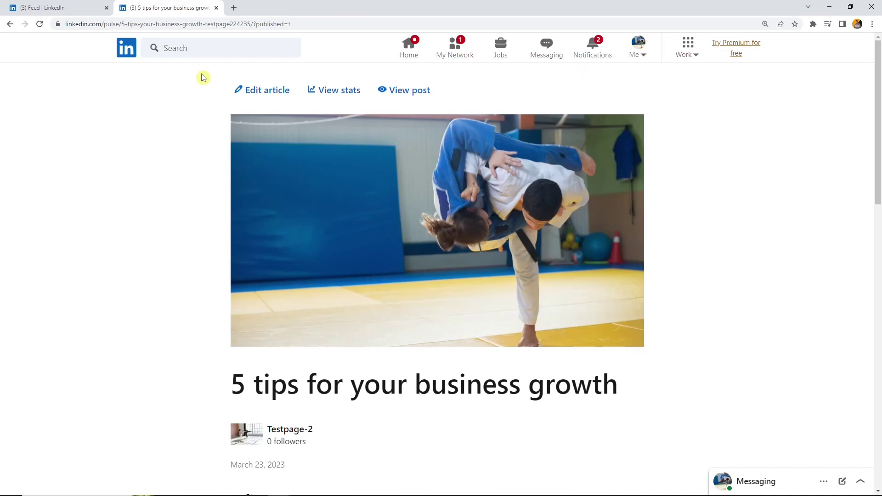
- Go to the Testpage-2 company page by way of the home feed and look at its newest post
click(130, 53)
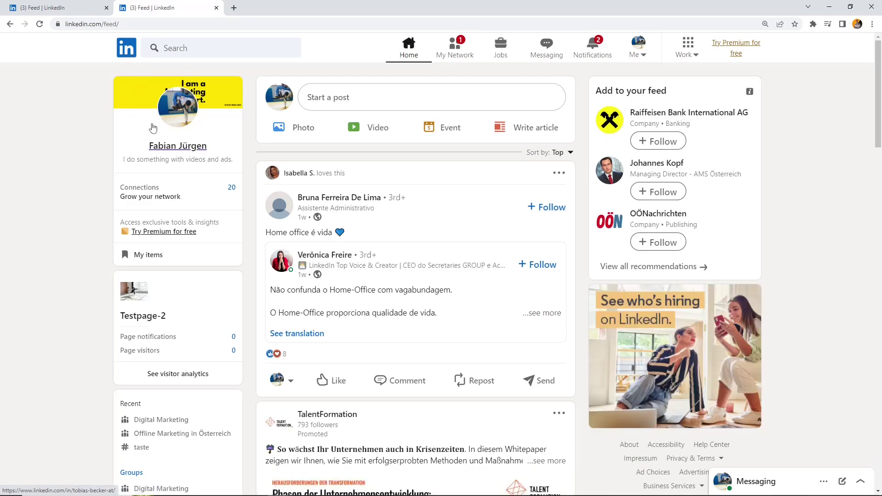
scroll(134, 181, down, 3)
click(134, 181)
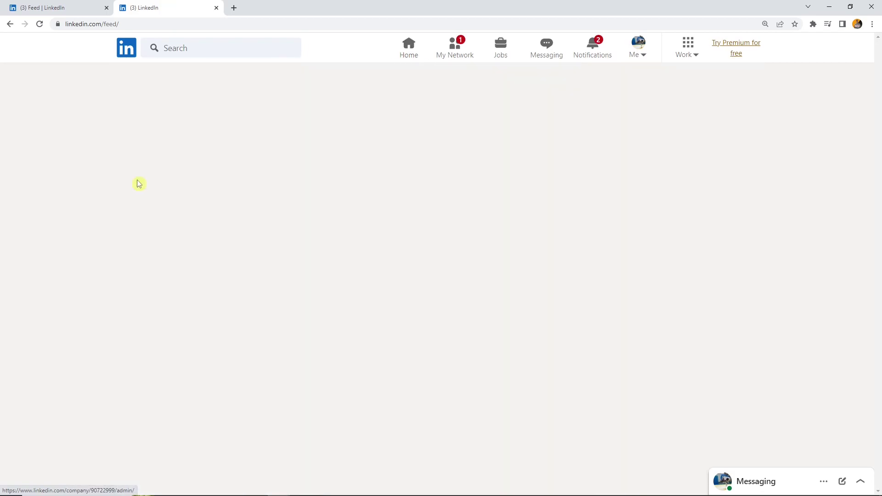
scroll(139, 184, down, 8)
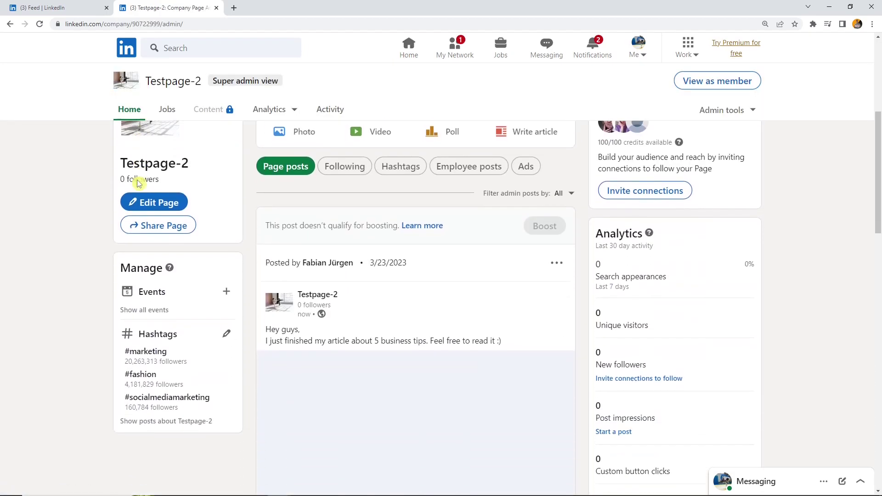
scroll(139, 184, down, 2)
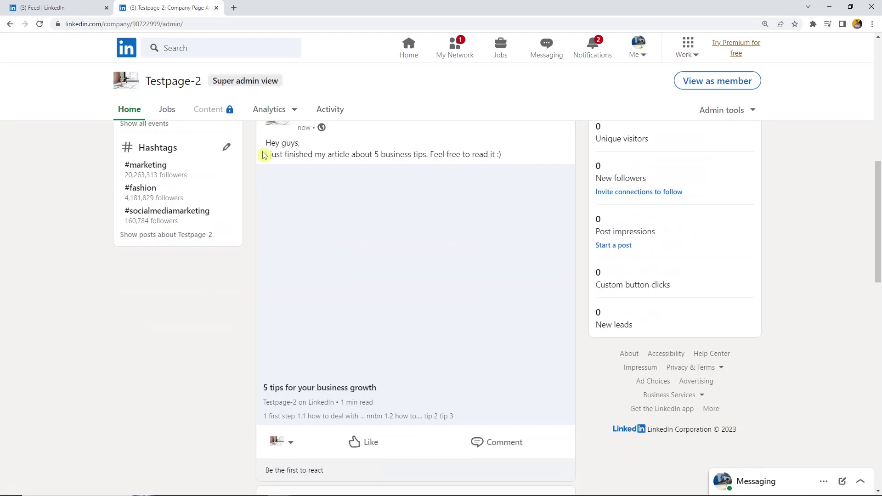
- Reload the company page and examine the newest post's introduction text, cover image and article preview
click(40, 24)
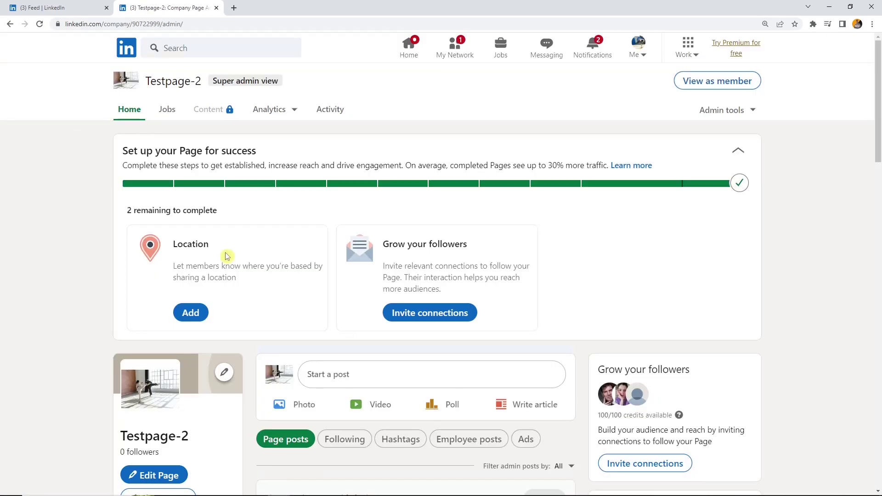
scroll(227, 256, down, 1)
scroll(227, 256, down, 8)
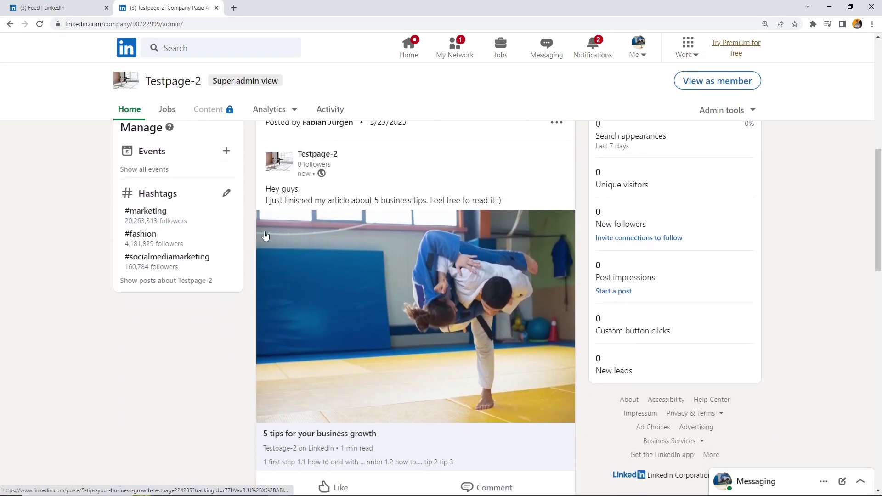
drag(265, 193, 507, 202)
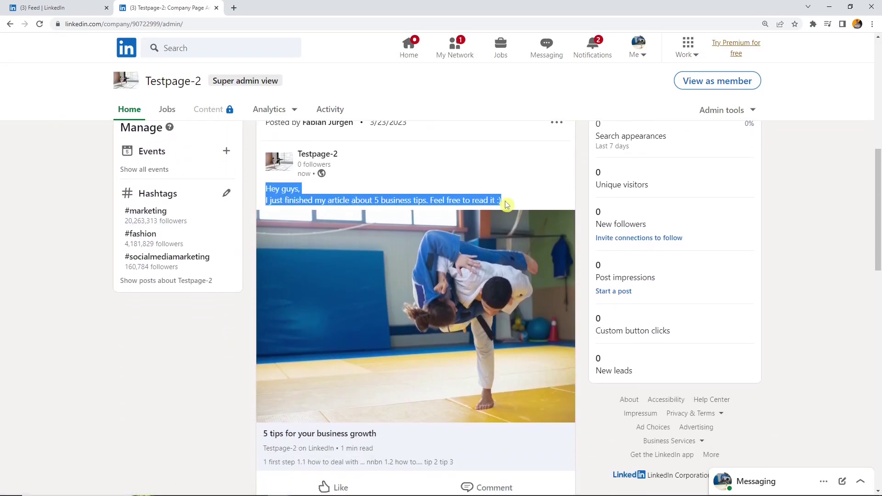
scroll(313, 222, down, 1)
click(146, 323)
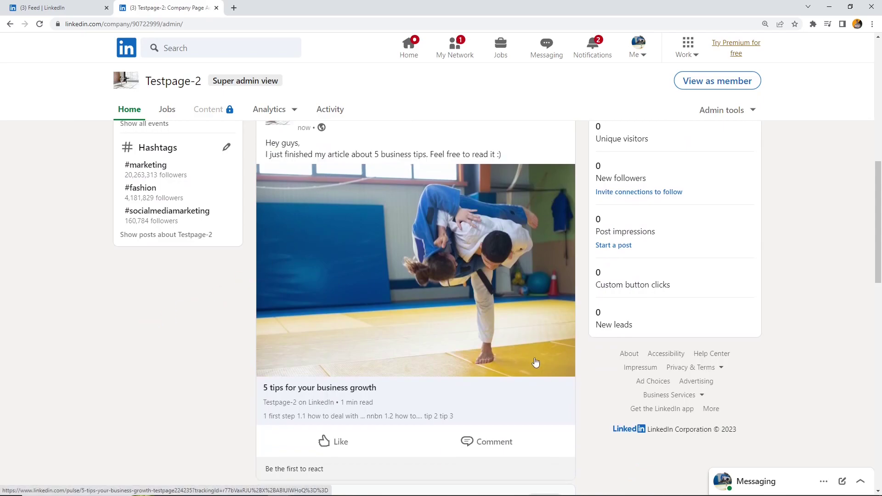
scroll(307, 217, down, 1)
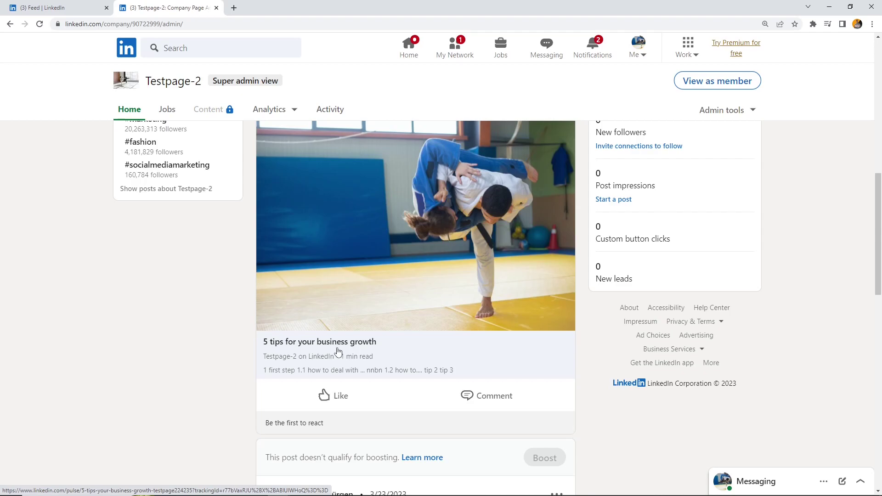
- Open the published article "5 tips for your business growth" from the post and review it from title to comments
click(392, 365)
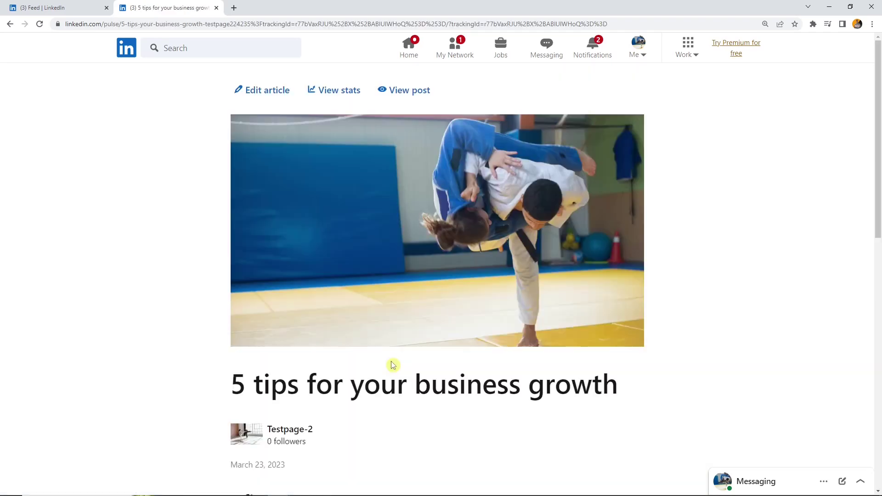
scroll(392, 366, down, 13)
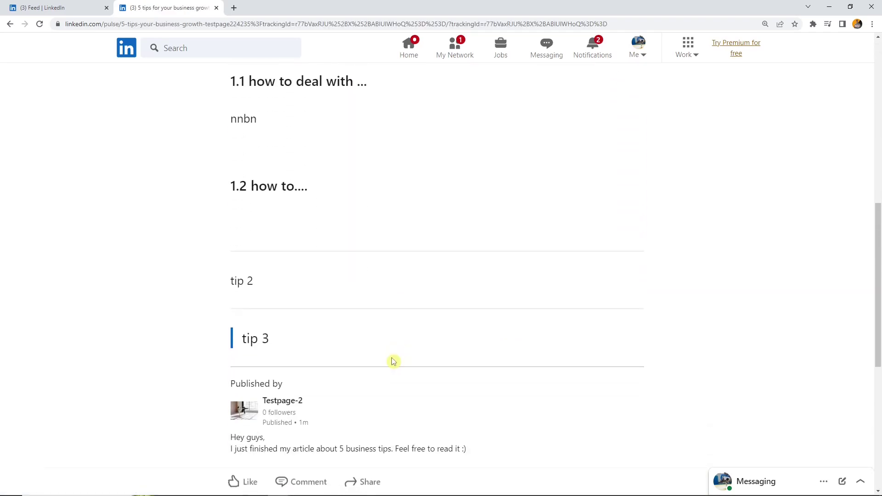
scroll(394, 360, down, 2)
scroll(343, 316, up, 1)
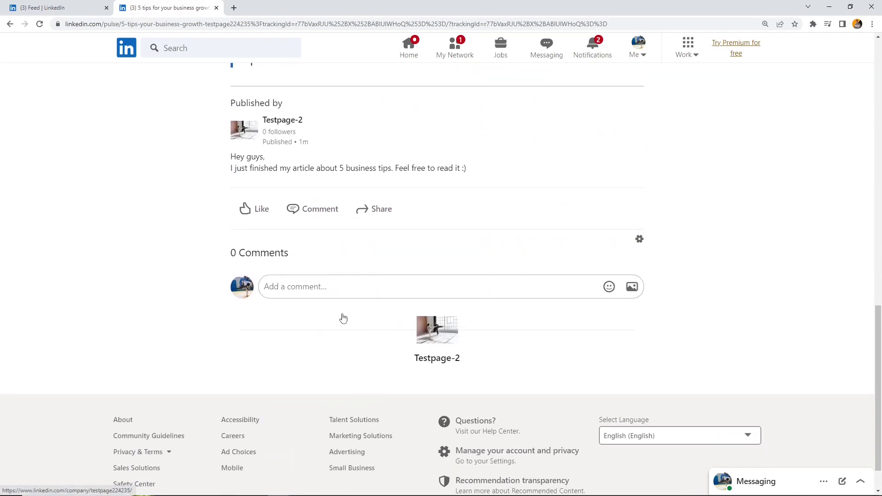
scroll(383, 221, up, 8)
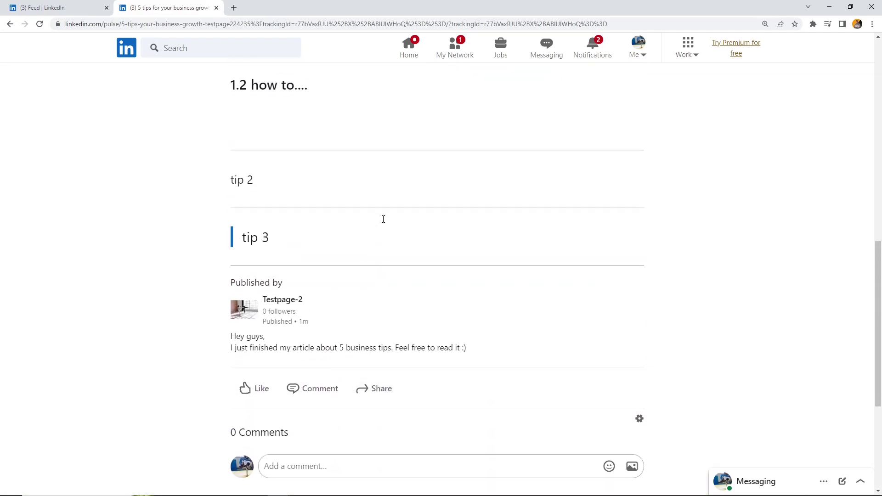
scroll(385, 223, up, 8)
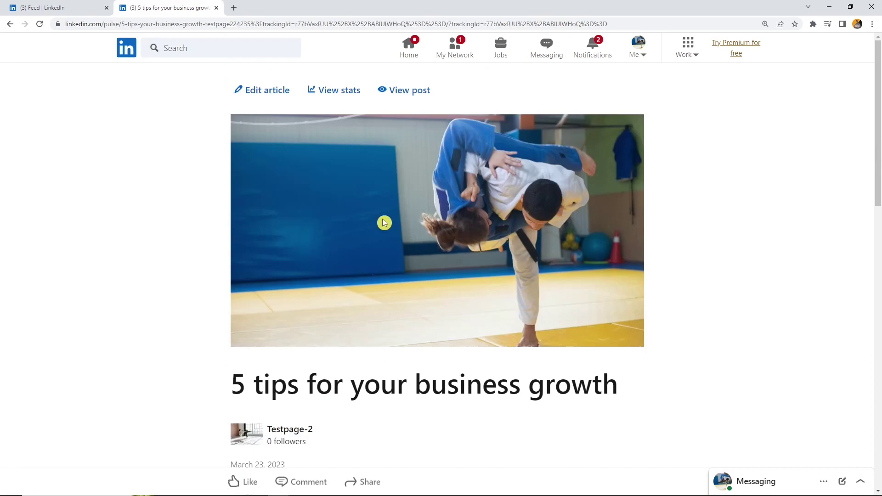